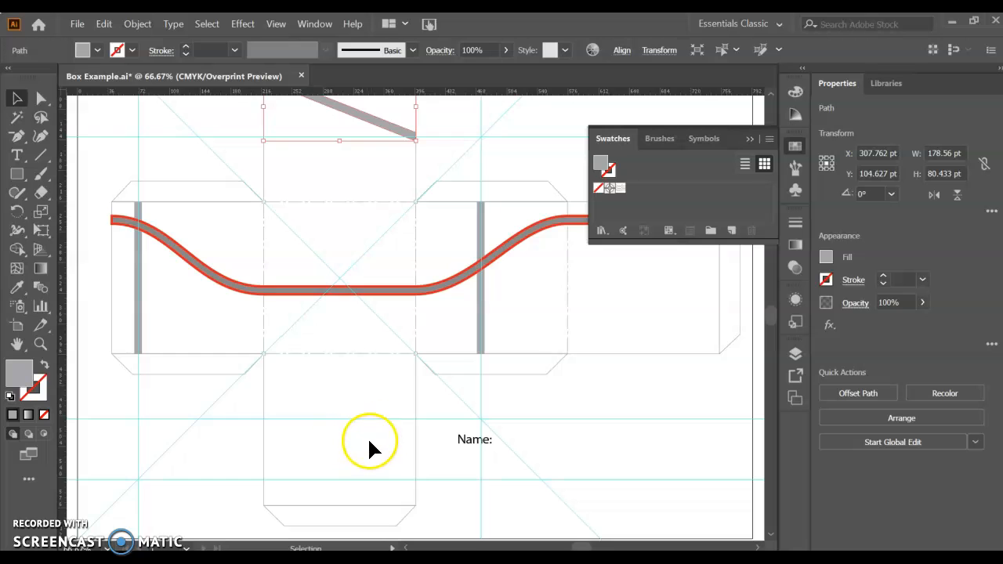
Create a reflected copy of the grey diagonal bar in the upper box face across the horizontal axis, previewing the result
scroll(367, 437, "down", 2)
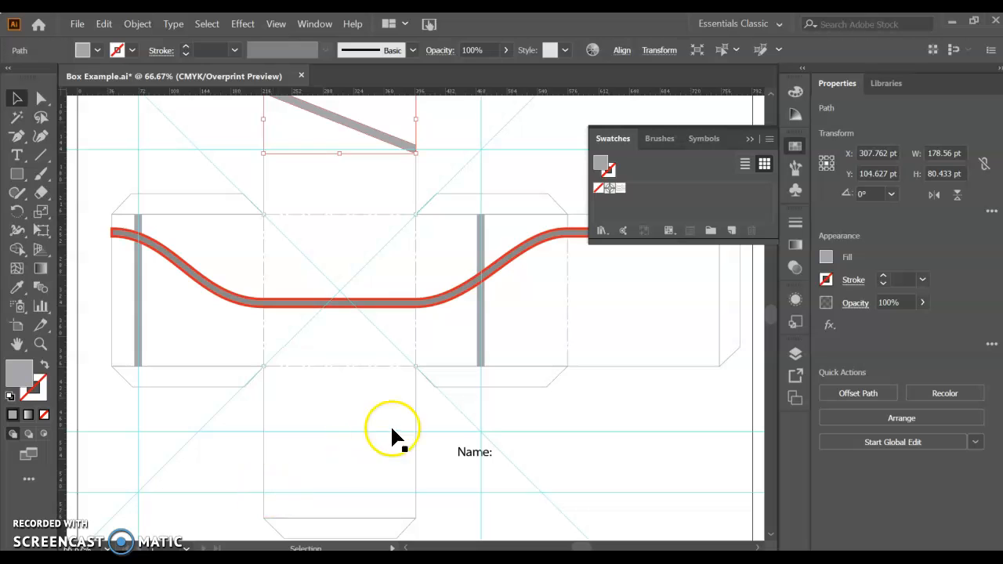
scroll(347, 134, "up", 1)
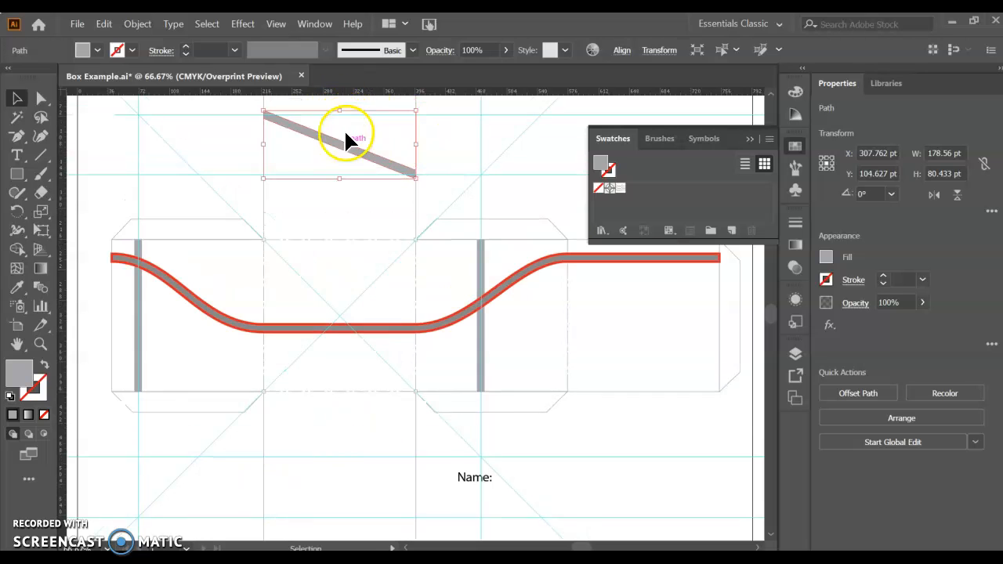
scroll(348, 141, "up", 1)
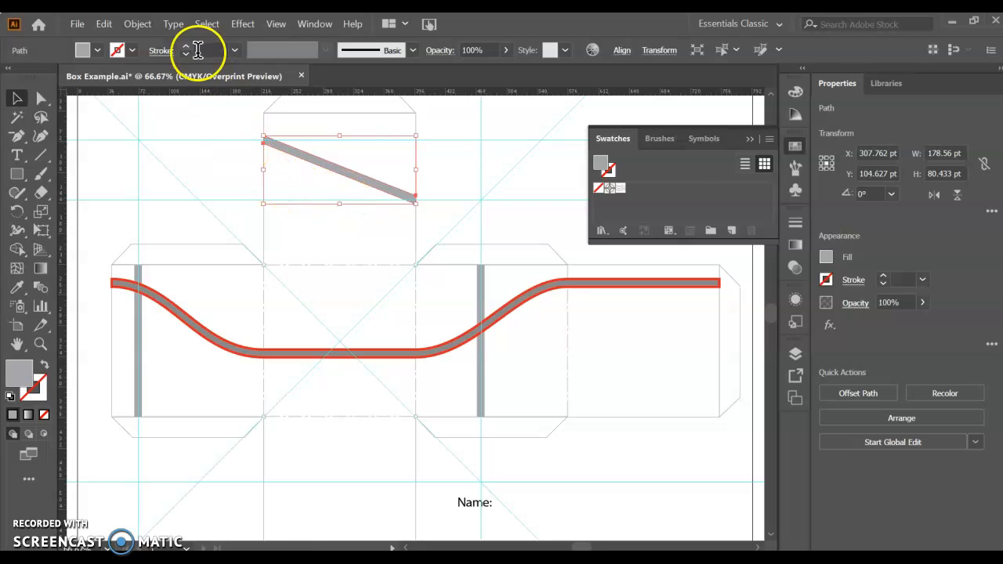
left_click(137, 24)
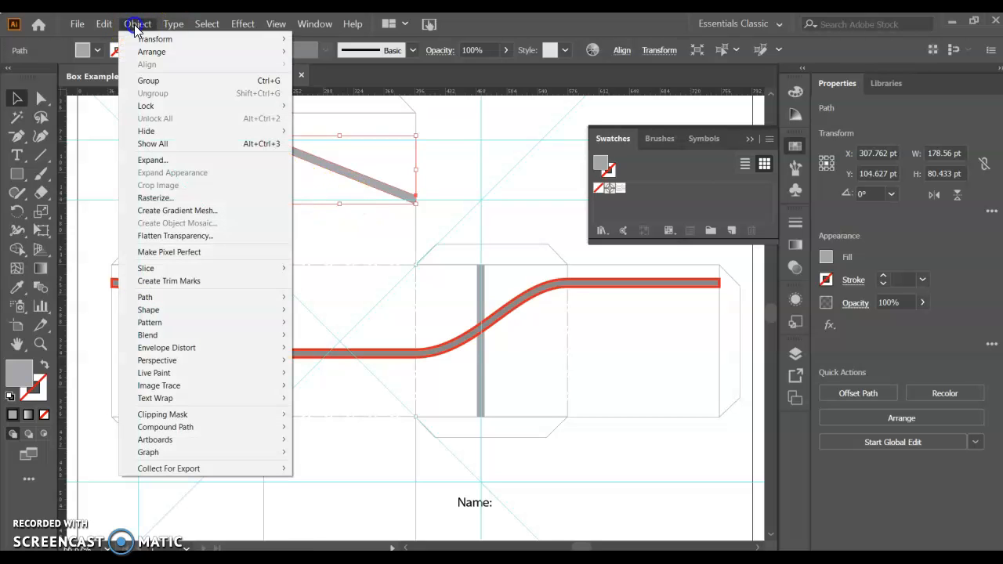
mouse_move(153, 43)
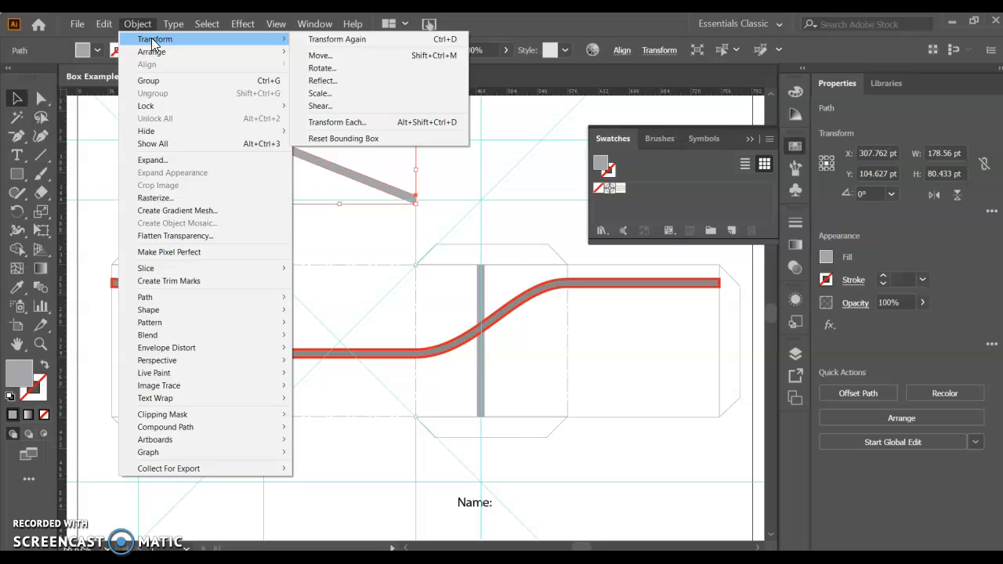
left_click(348, 86)
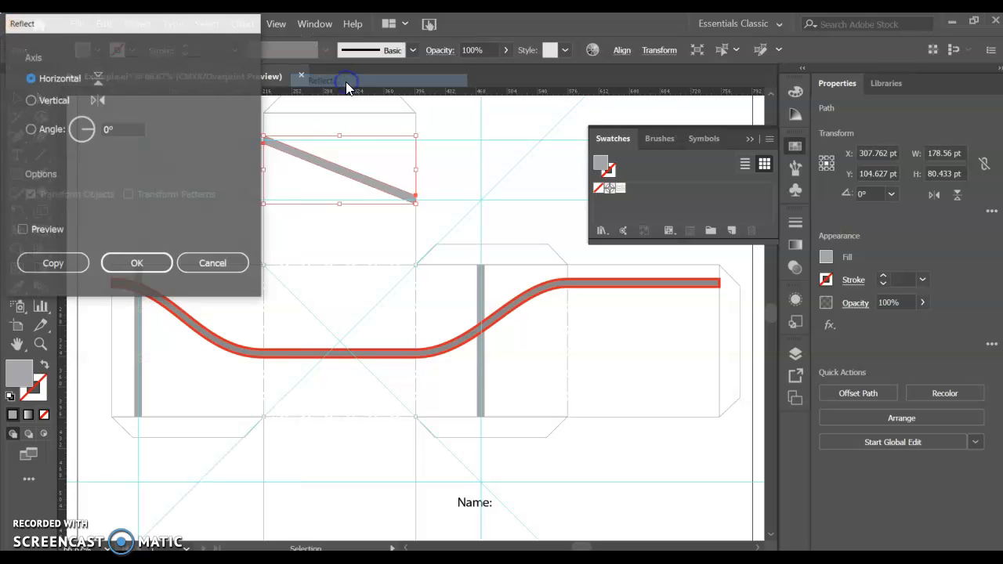
left_click_drag(143, 27, 708, 64)
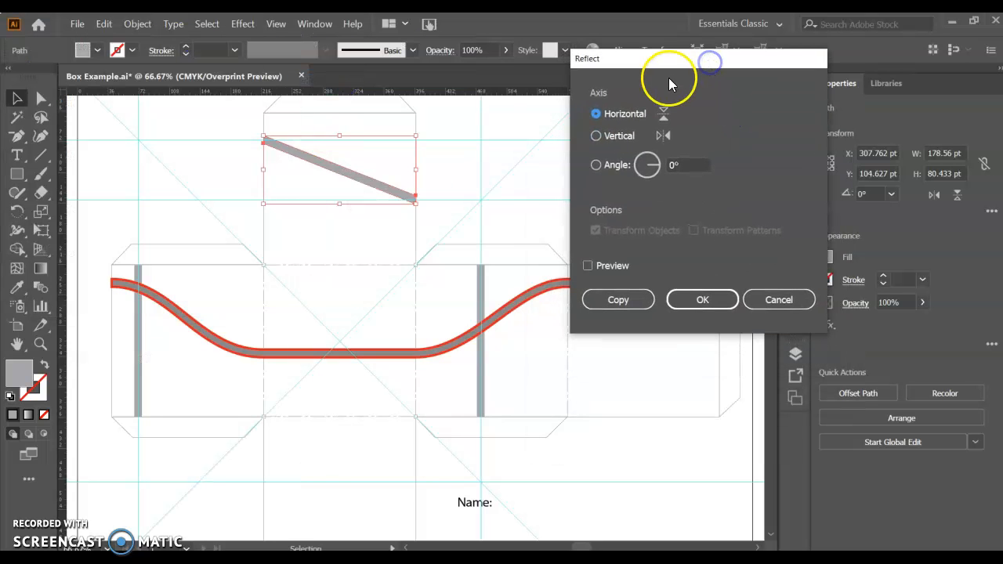
left_click(597, 136)
left_click(597, 113)
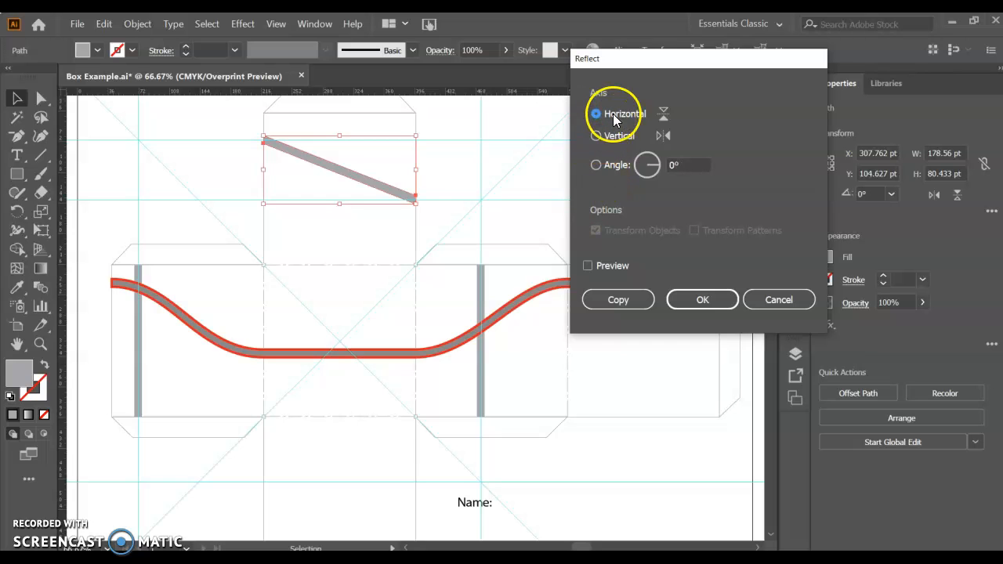
left_click_drag(637, 177, 665, 171)
left_click(616, 111)
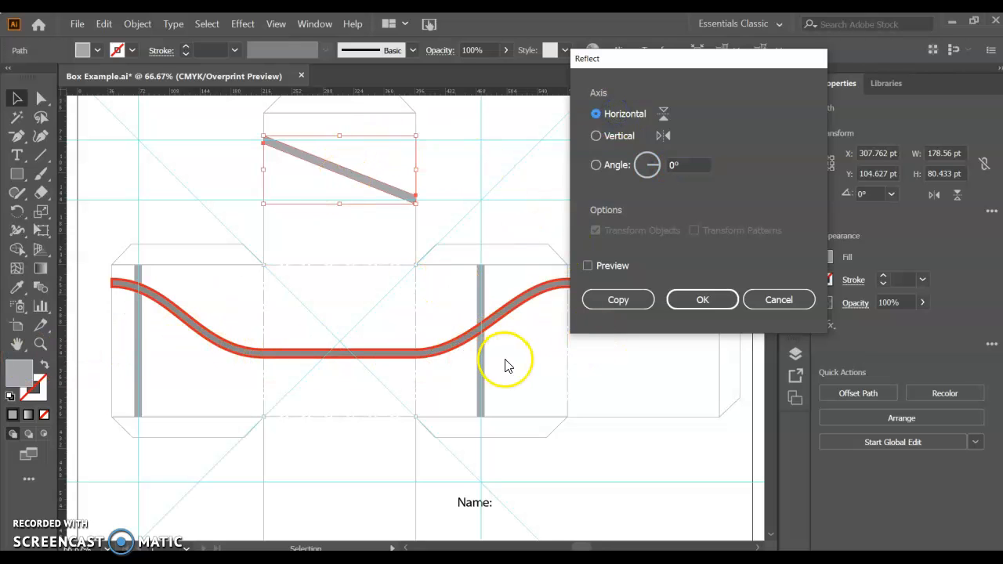
left_click(588, 266)
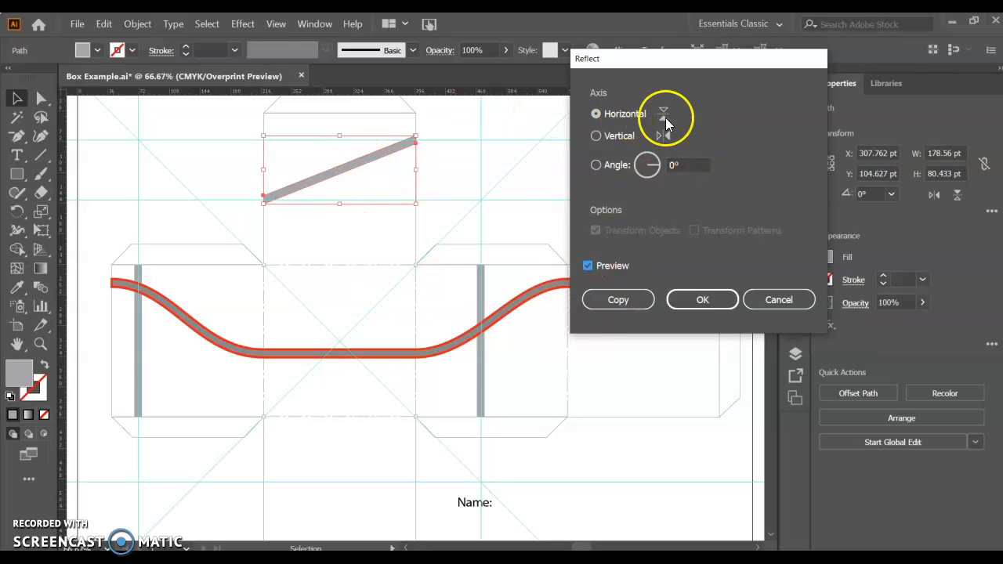
left_click(617, 303)
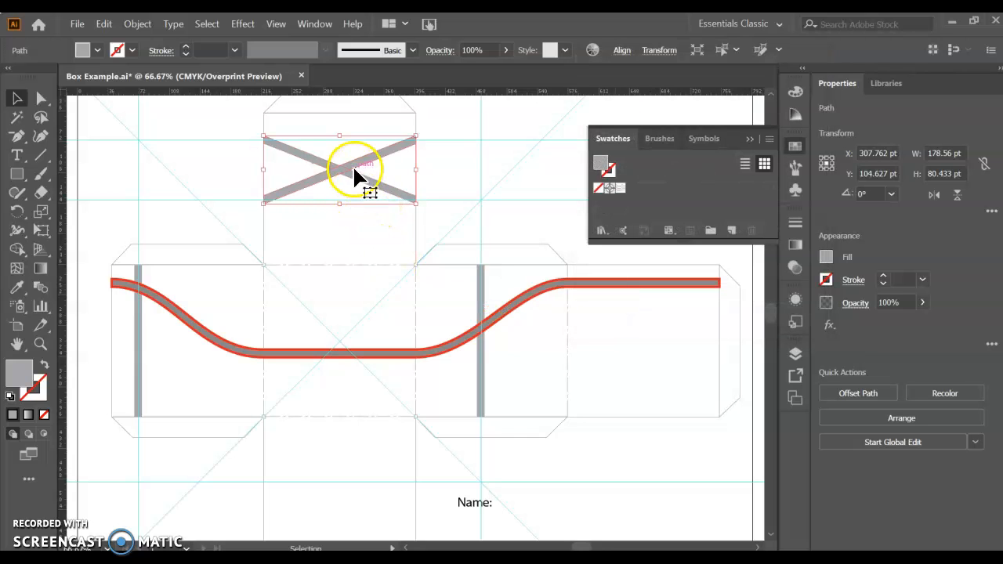
Move the reflected bar straight down into the box's lowest face, between its guides, at about Y 505 pt
scroll(356, 167, "down", 2)
scroll(358, 168, "up", 2)
left_click_drag(316, 186, 316, 524)
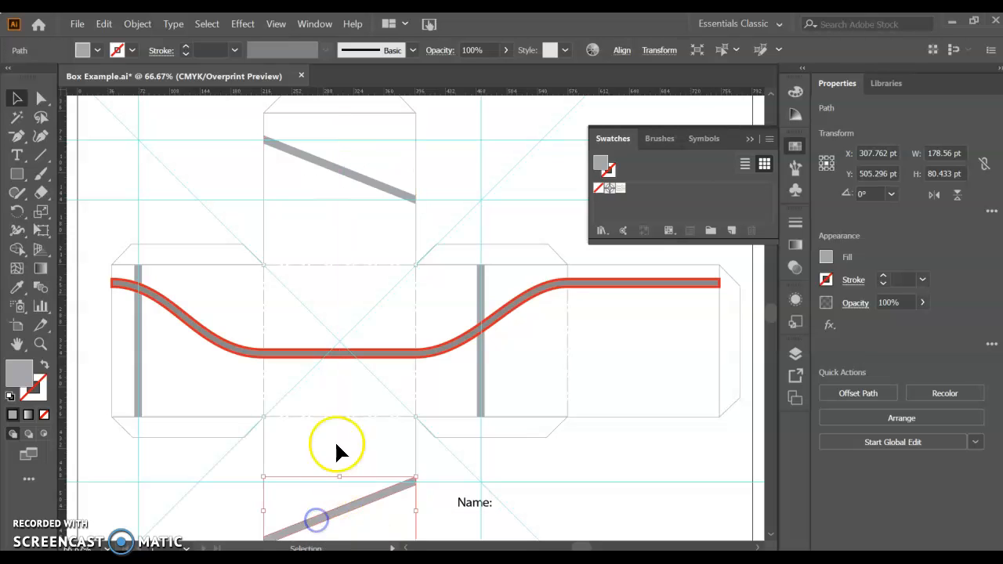
scroll(336, 405, "down", 3)
scroll(330, 423, "down", 1)
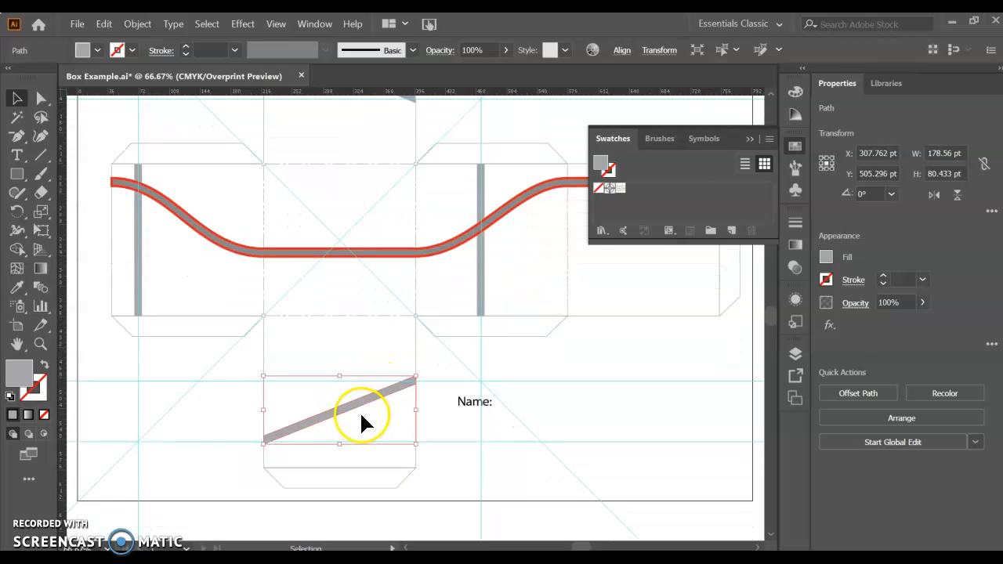
Nudge the reflected bar down by a net 1 pt to line up its ends with the guides
key("a")
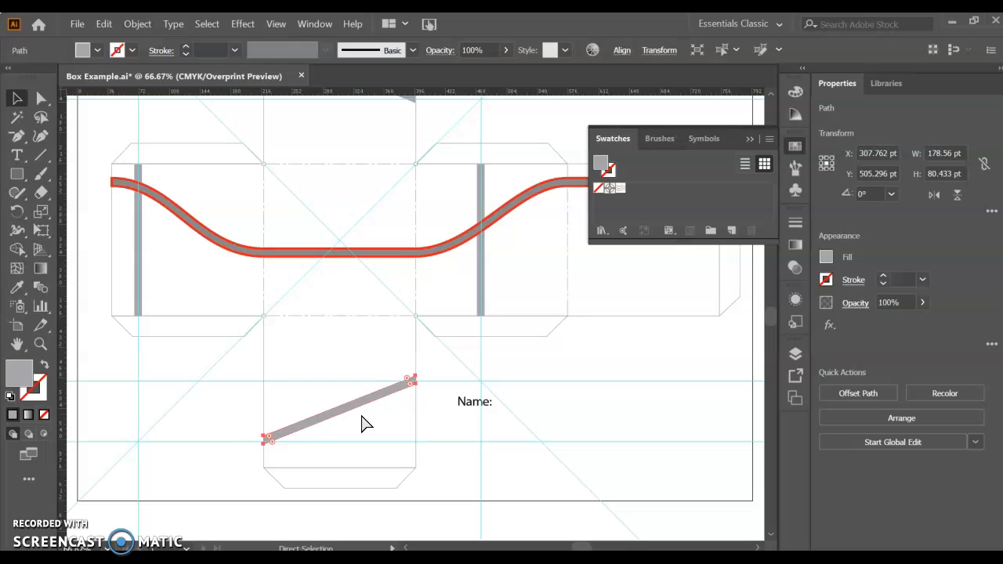
scroll(362, 423, "up", 3)
key("v")
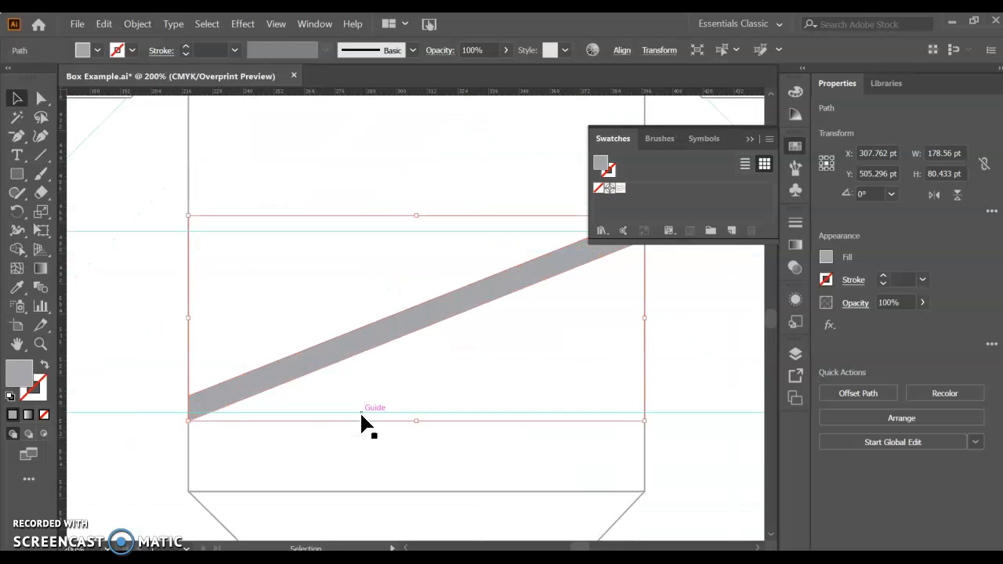
left_click(184, 410)
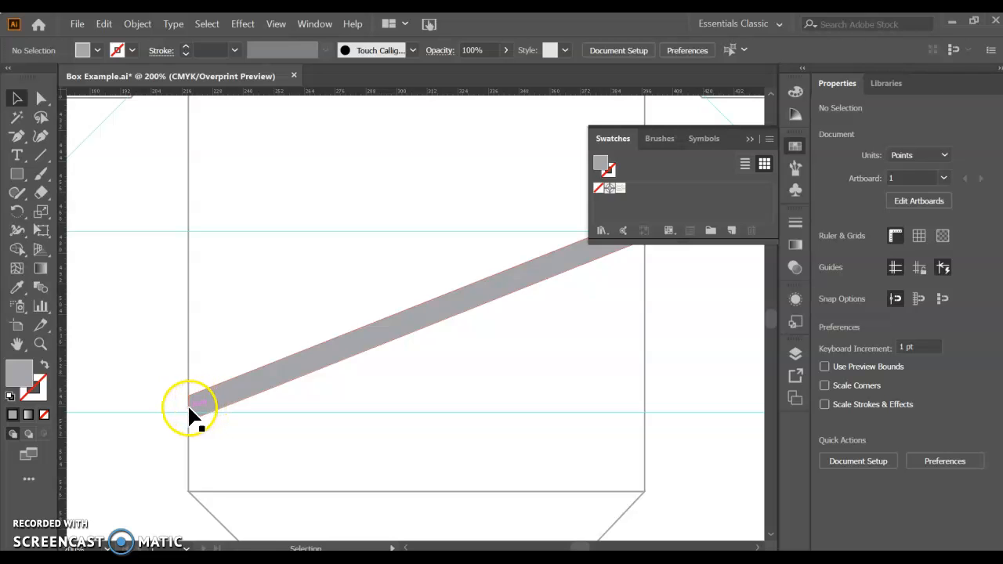
left_click(200, 398)
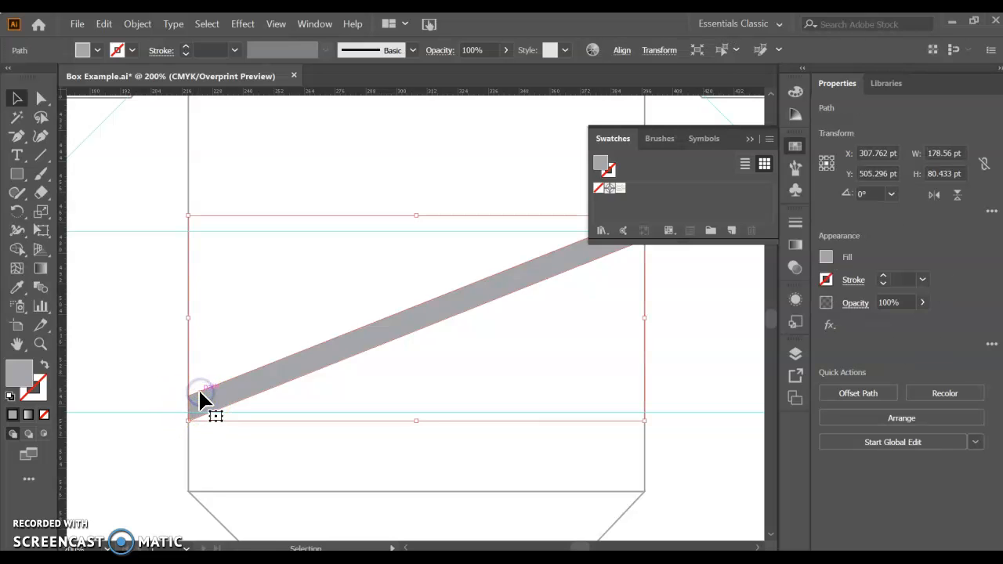
key("Down")
key("Down")
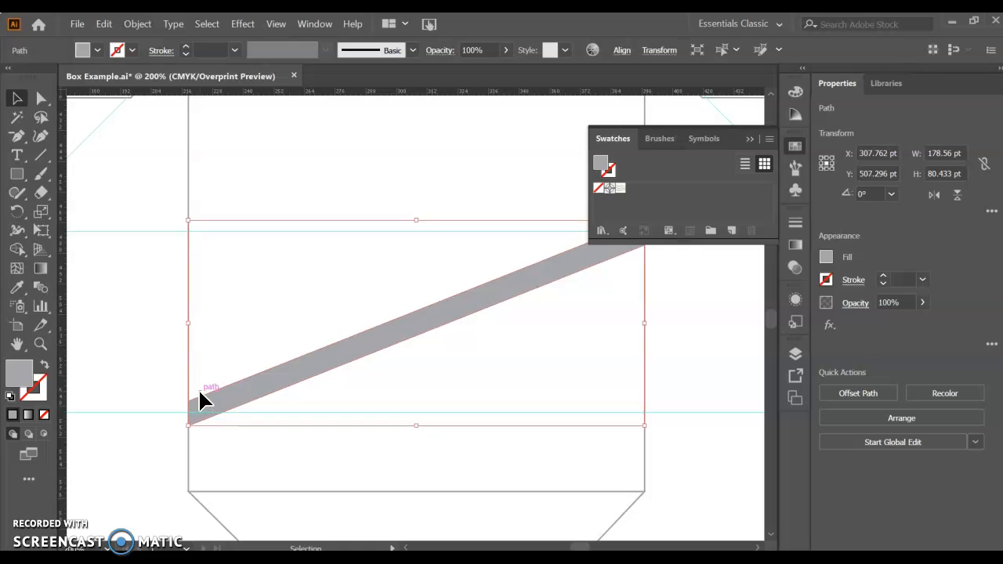
left_click(795, 145)
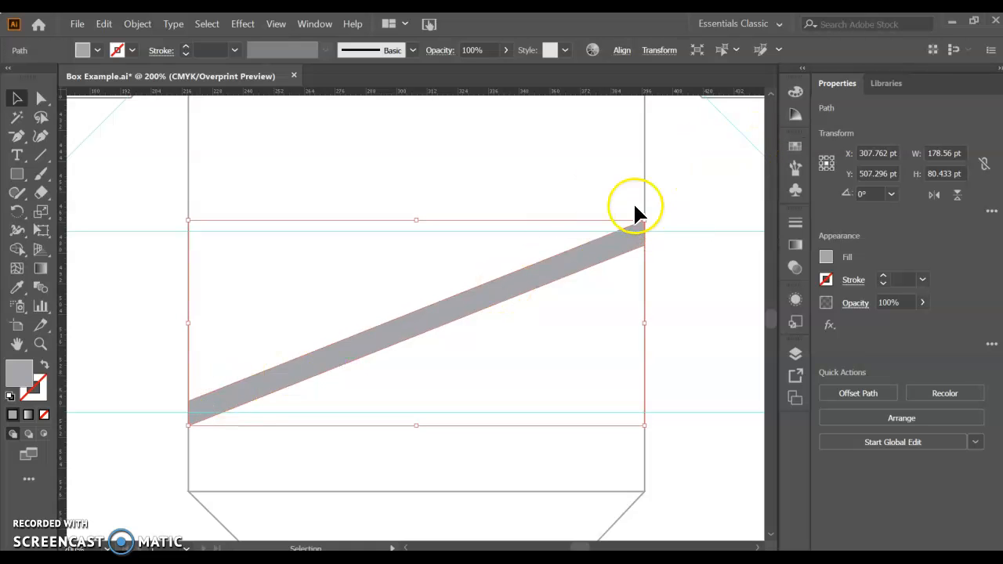
key("Up")
key("Up")
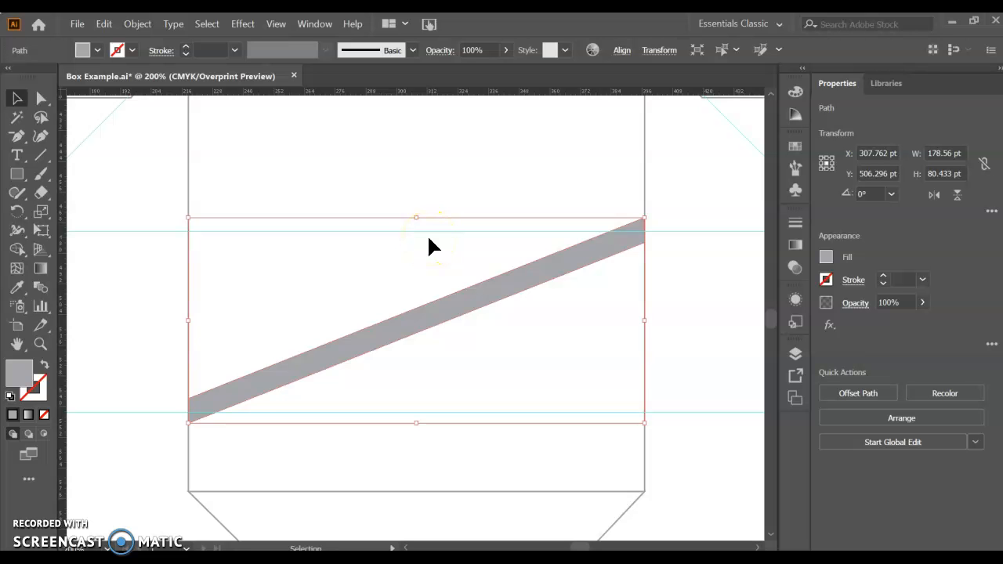
Copy the red-outlined curved stripe with the Move command, offset 0 pt horizontally and 18 pt vertically
key("ctrl+minus")
key("ctrl+minus")
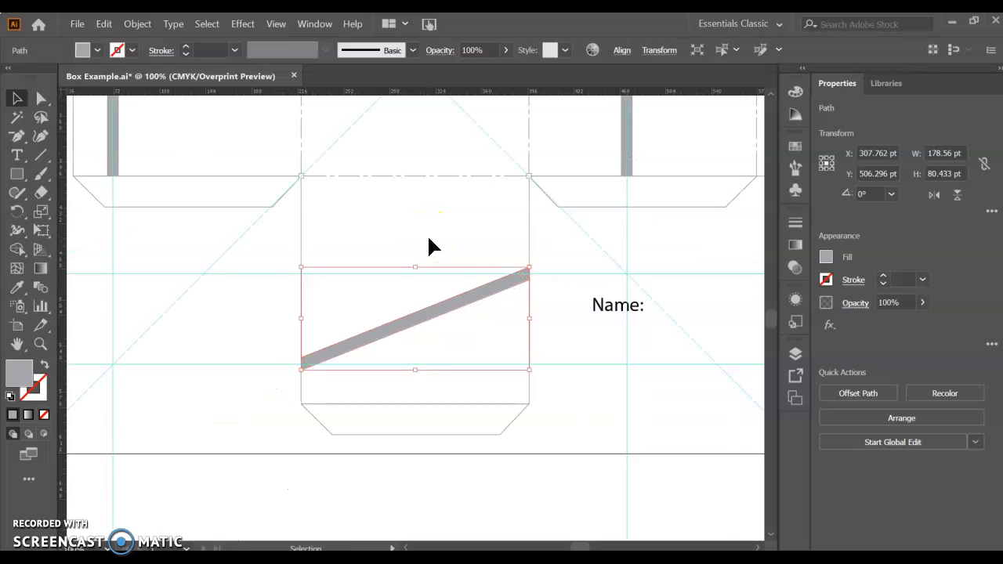
scroll(427, 234, "up", 5)
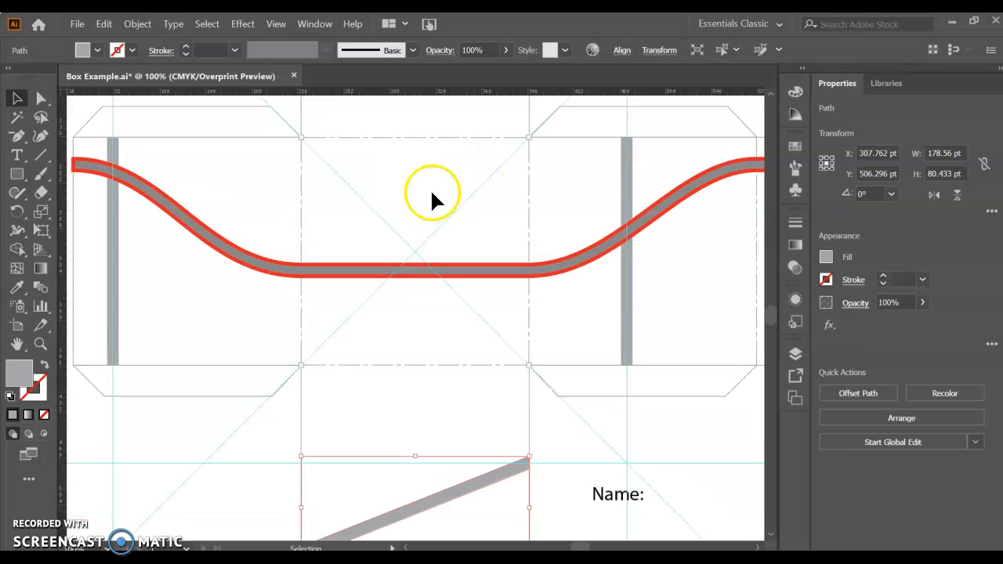
left_click(343, 265)
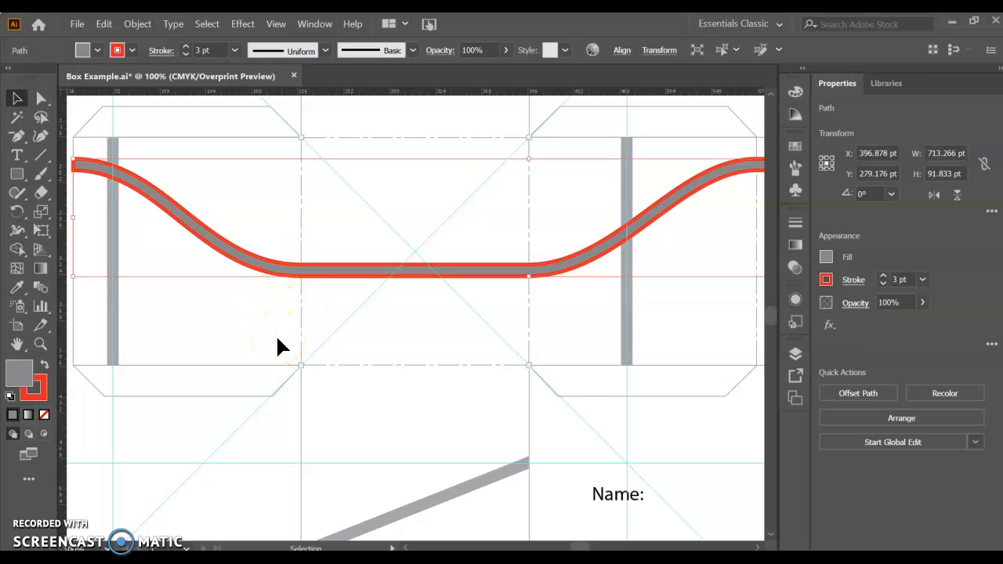
left_click(138, 24)
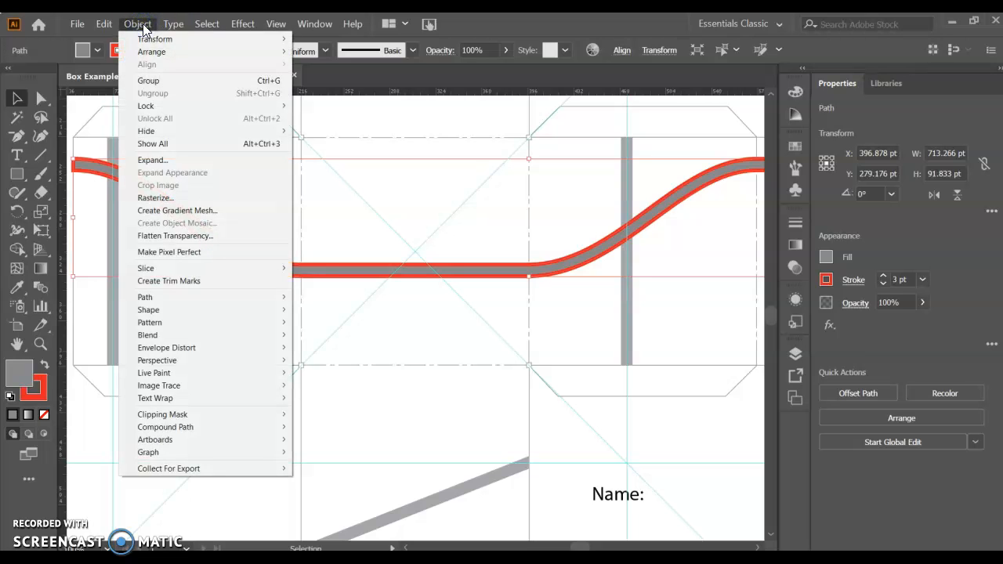
mouse_move(157, 38)
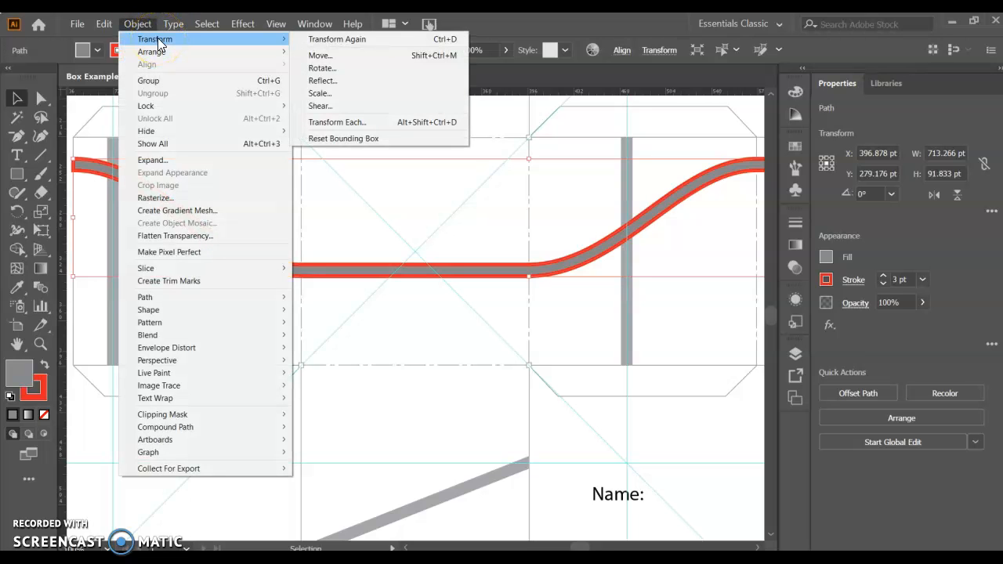
left_click(342, 59)
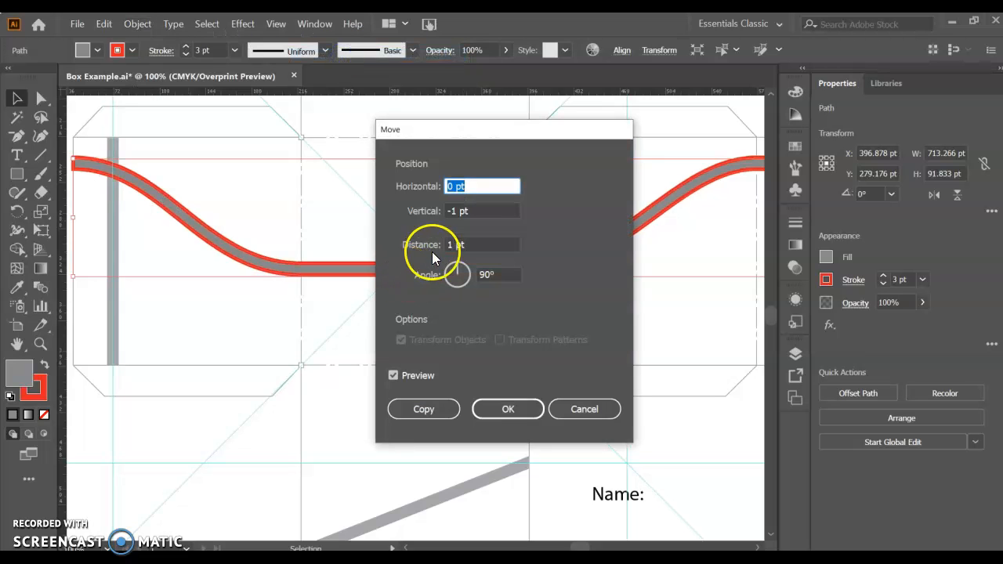
key("Tab")
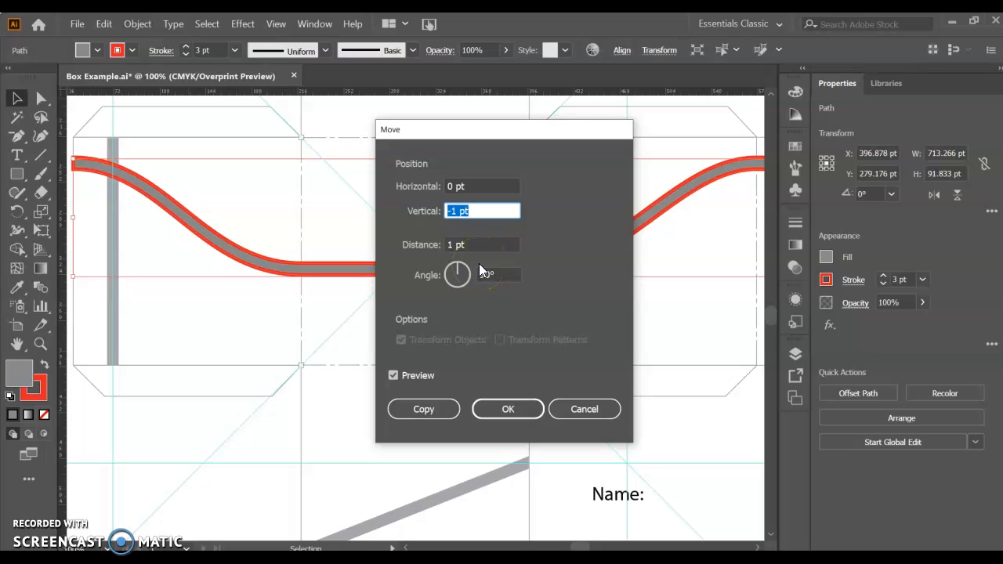
type("18pt")
left_click_drag(470, 243, 483, 210)
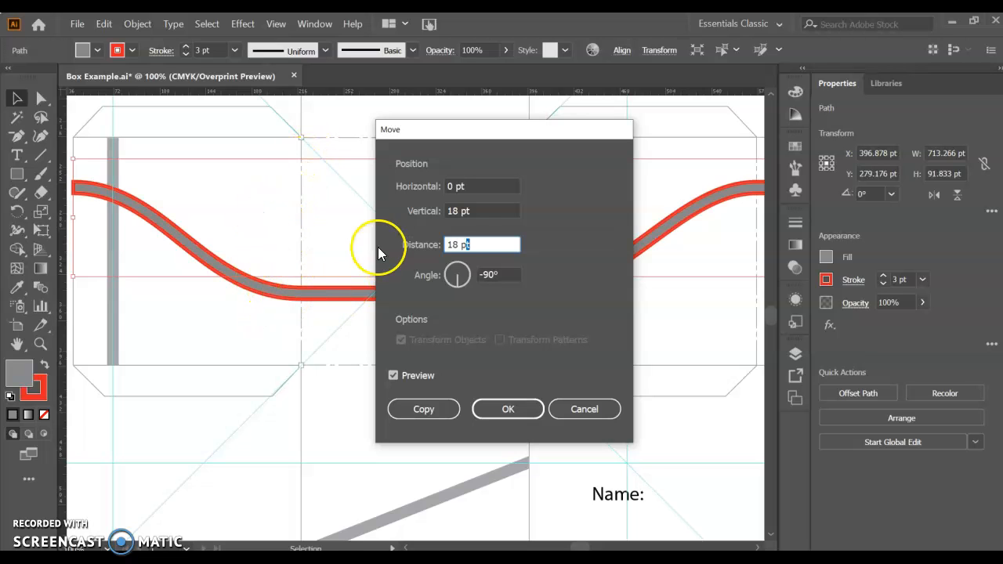
left_click(432, 410)
Repeat the last transformation on the copied stripe to add a third curved stripe below it
left_click(377, 298)
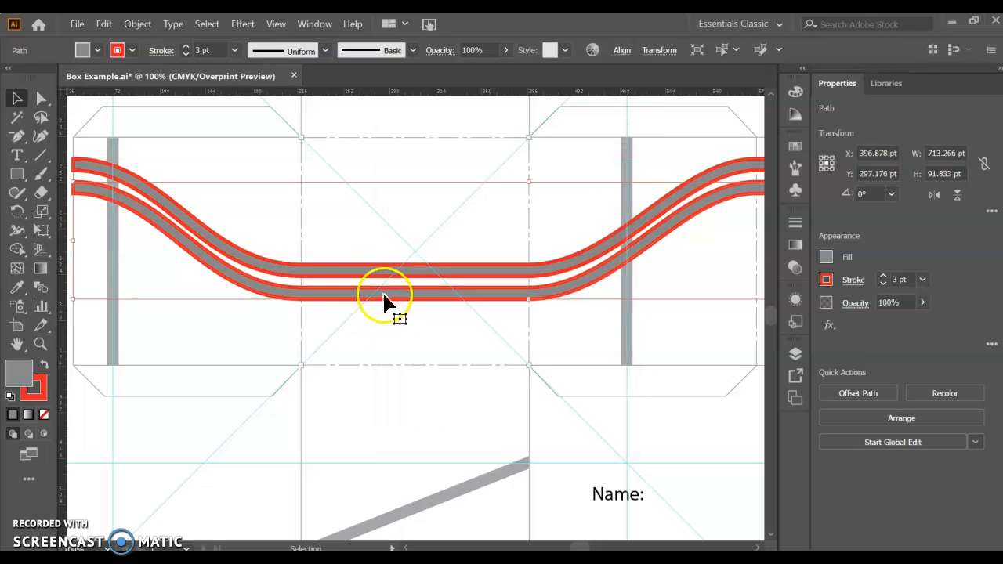
left_click(401, 293)
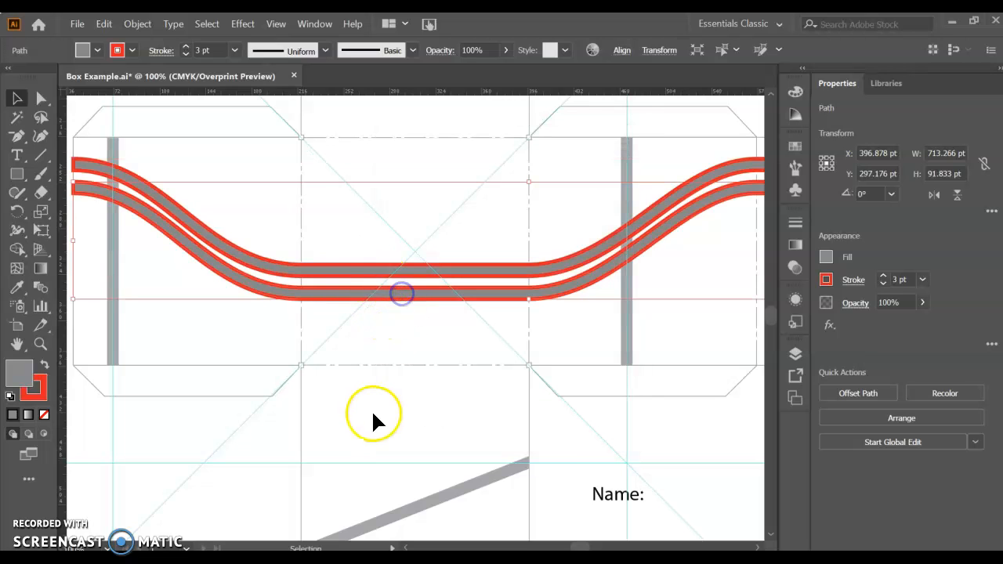
left_click(138, 25)
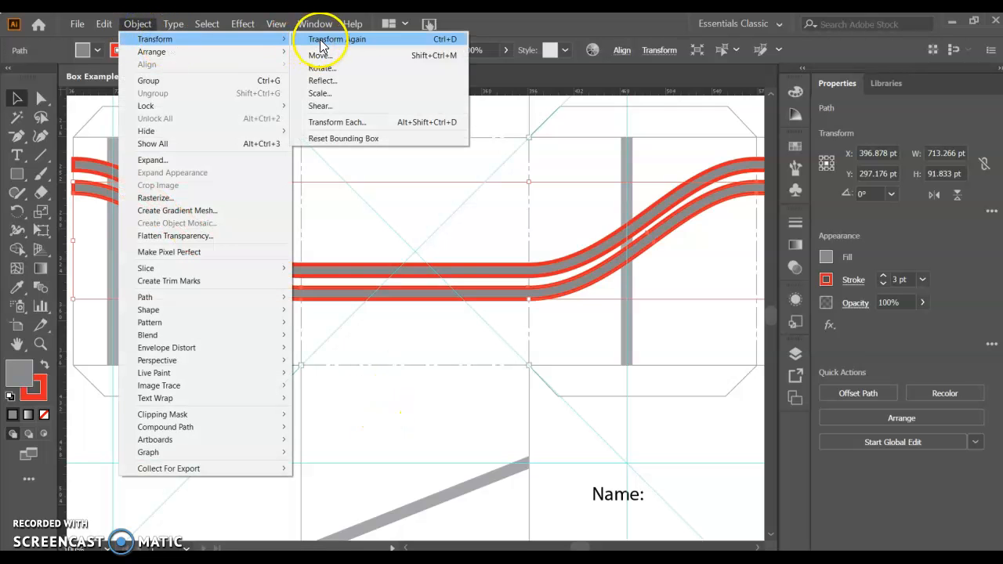
left_click(329, 39)
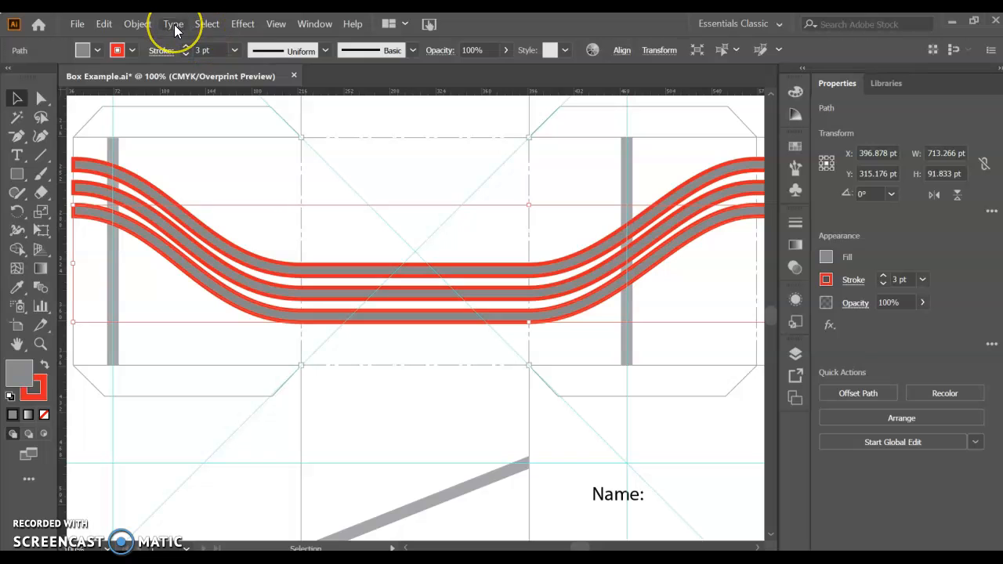
Remove the red stroke from the middle curved stripe, keeping its grey fill
left_click(282, 291)
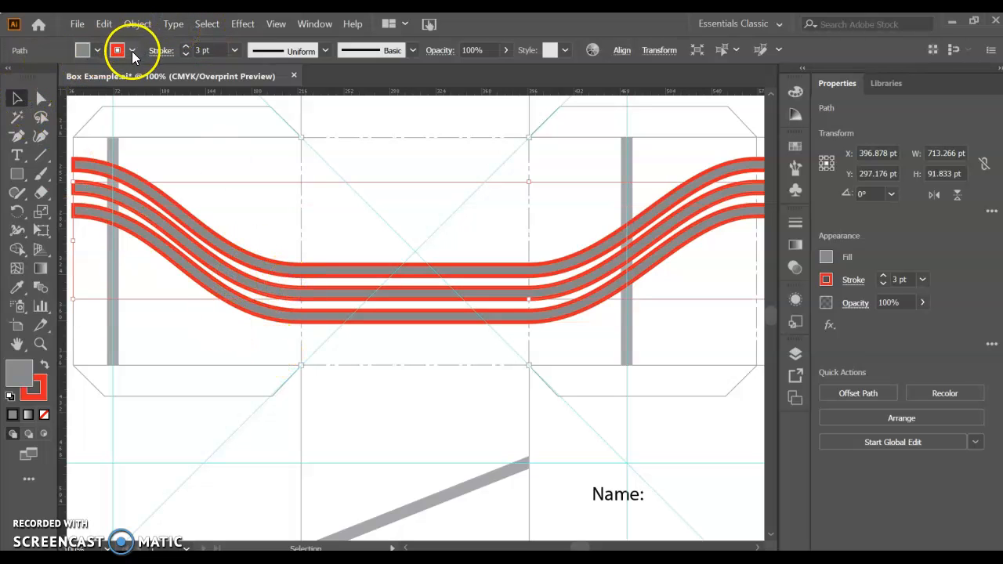
left_click(133, 52)
left_click(10, 77)
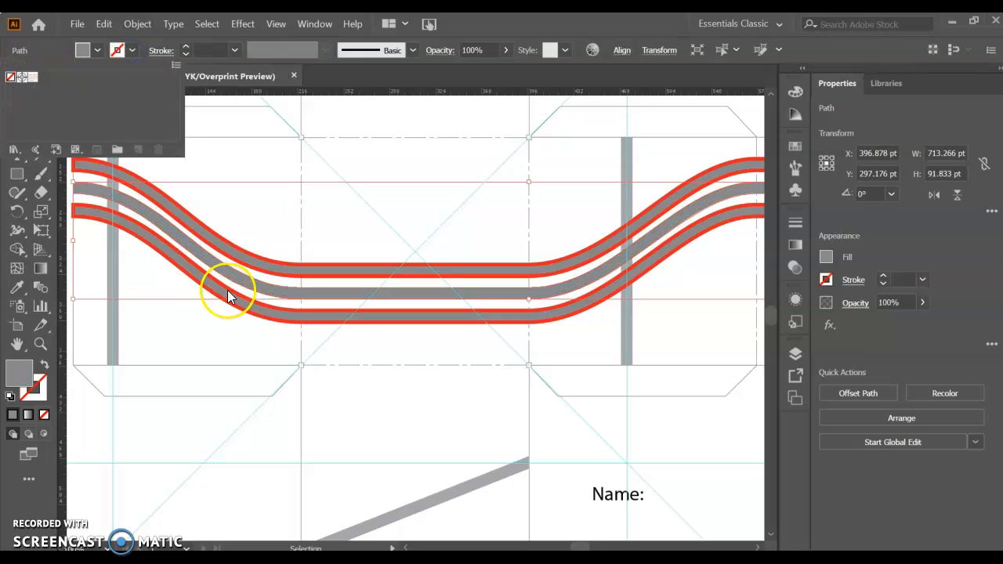
left_click(228, 291)
Set the stroke of the lowest curved stripe to None
left_click(119, 51)
left_click(175, 266)
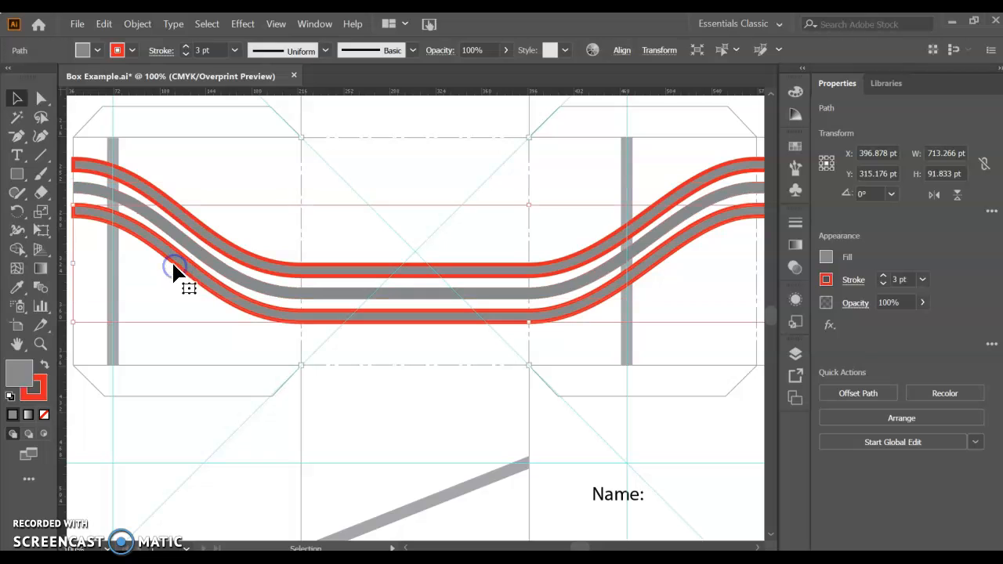
left_click(130, 52)
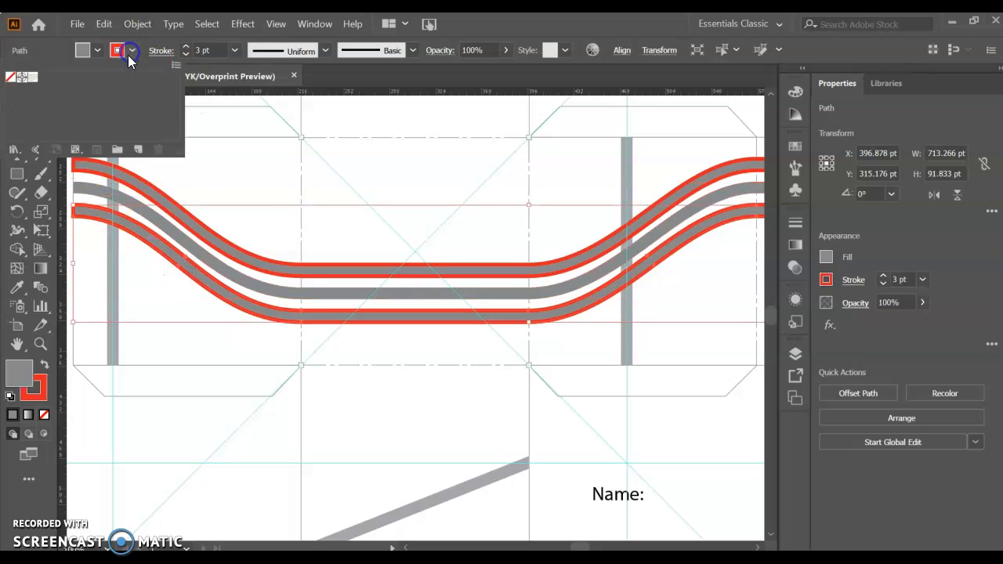
left_click(10, 81)
left_click(330, 224)
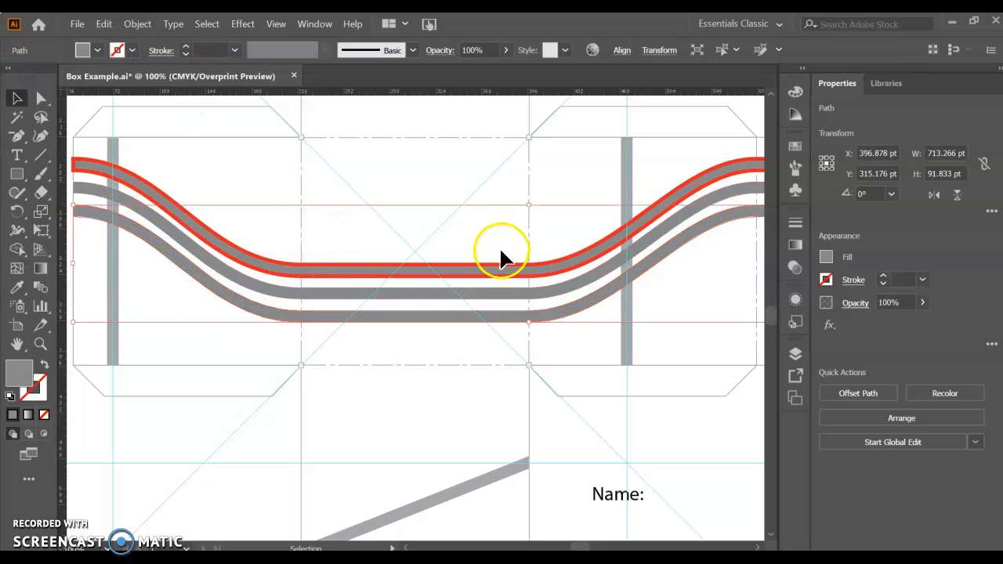
key("ctrl+minus")
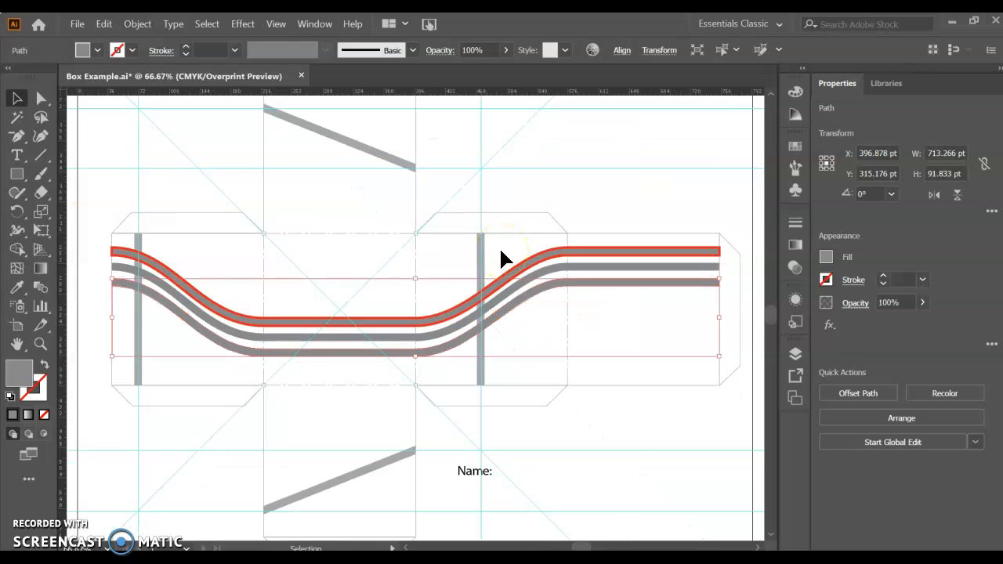